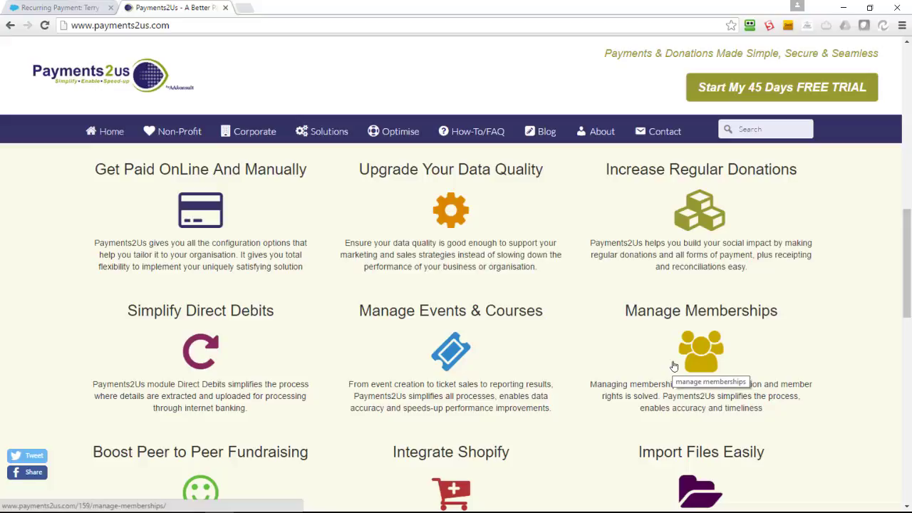
Step: Scroll through the Payments2Us features on the marketing website
scroll(403, 338, down, 1)
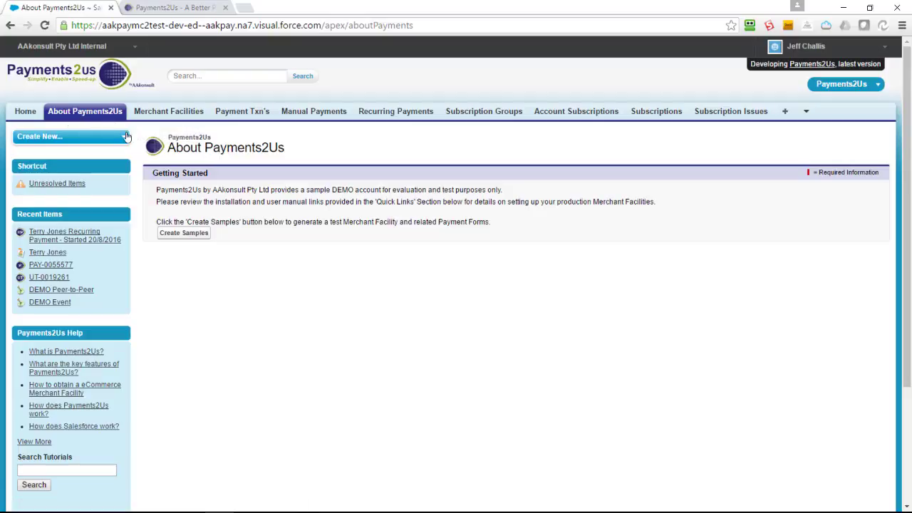
Step: Launch the sample demo Donation payment form from the About Payments2Us page
click(180, 237)
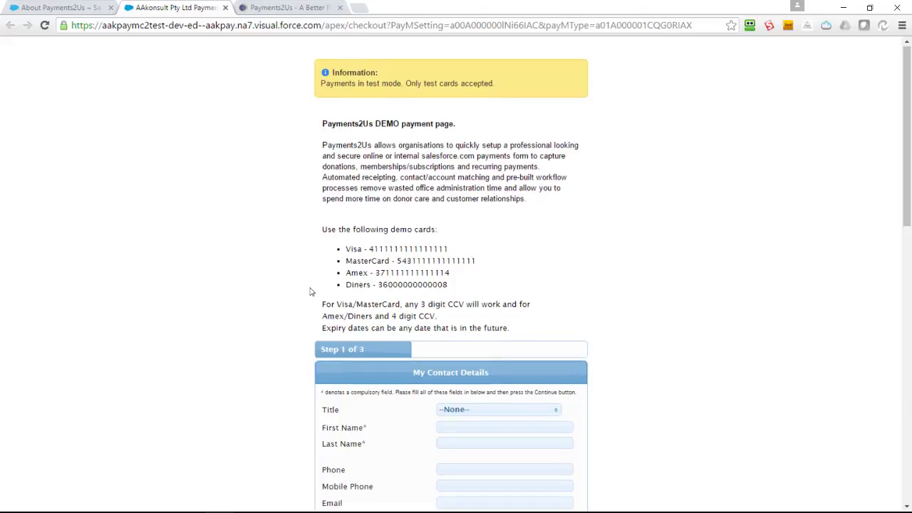
Step: Enter the donor's first and last name, mobile phone number and e-mail address
scroll(310, 291, down, 3)
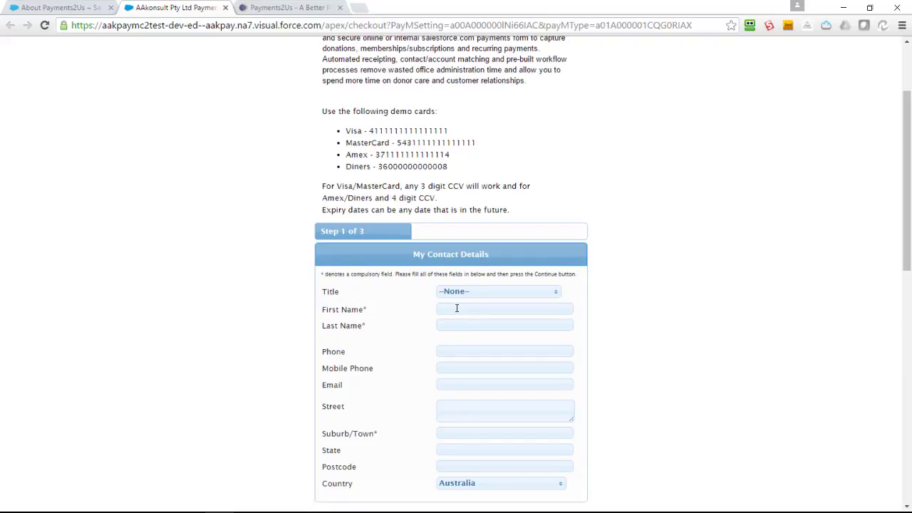
click(457, 308)
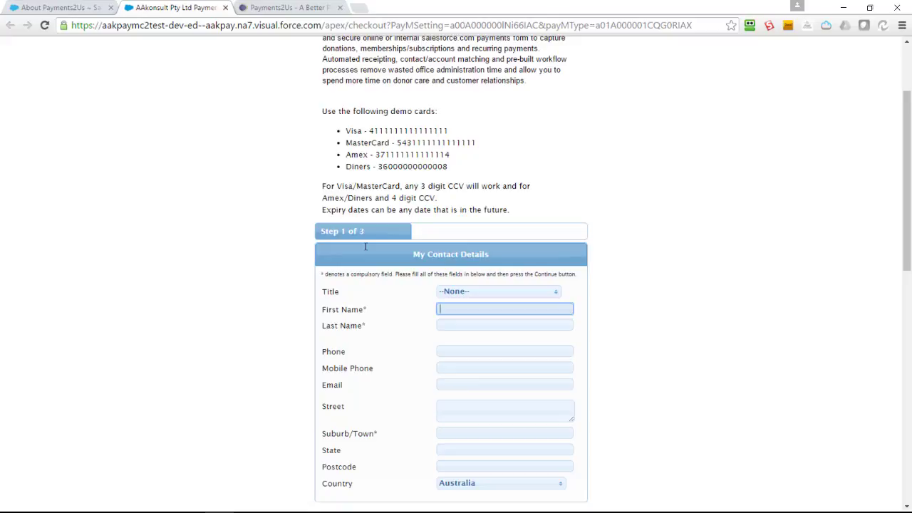
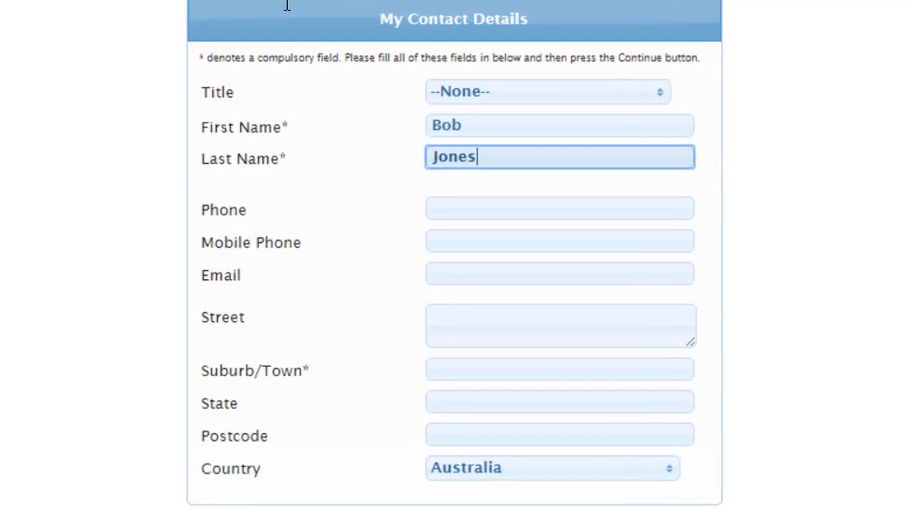
key(Tab)
key(Tab)
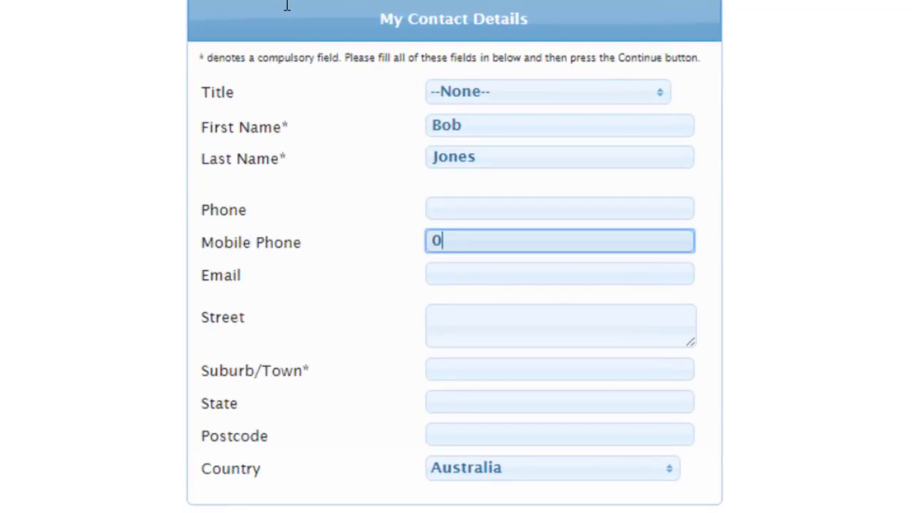
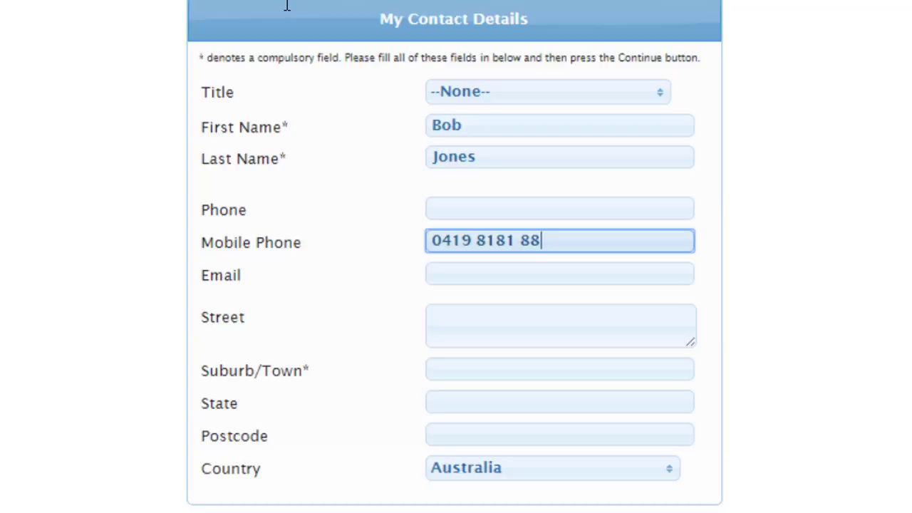
key(Tab)
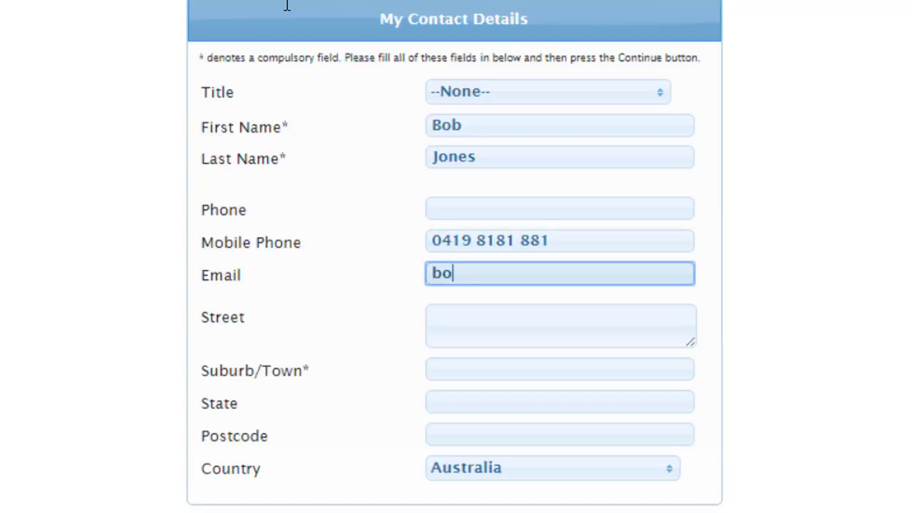
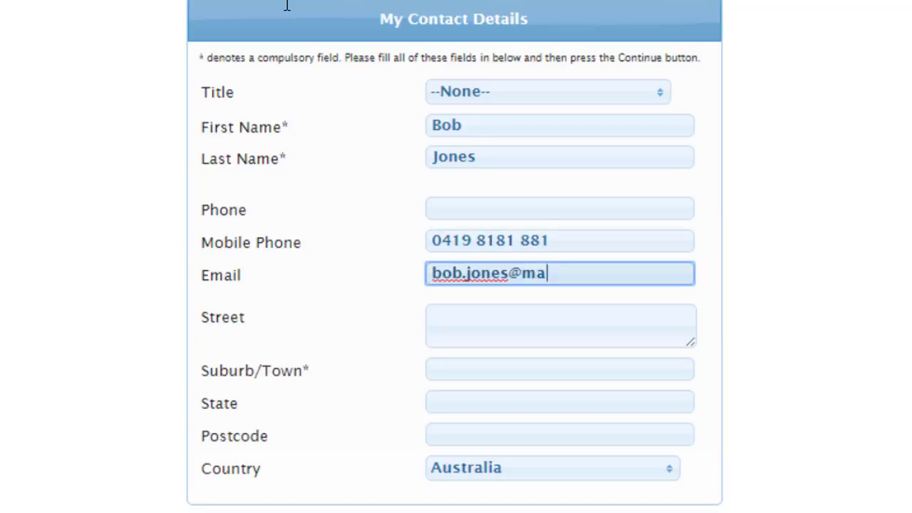
Step: Fill the street address from the Google suggestion so suburb and state auto-complete
key(Tab)
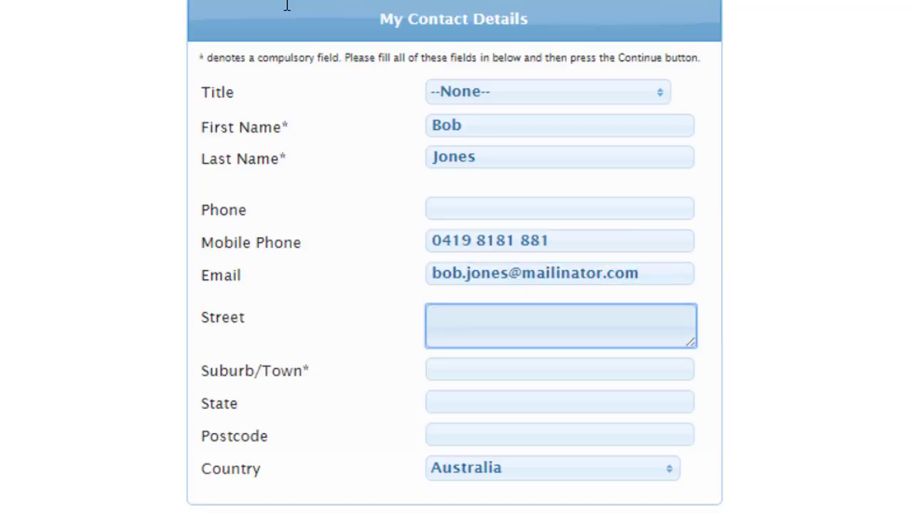
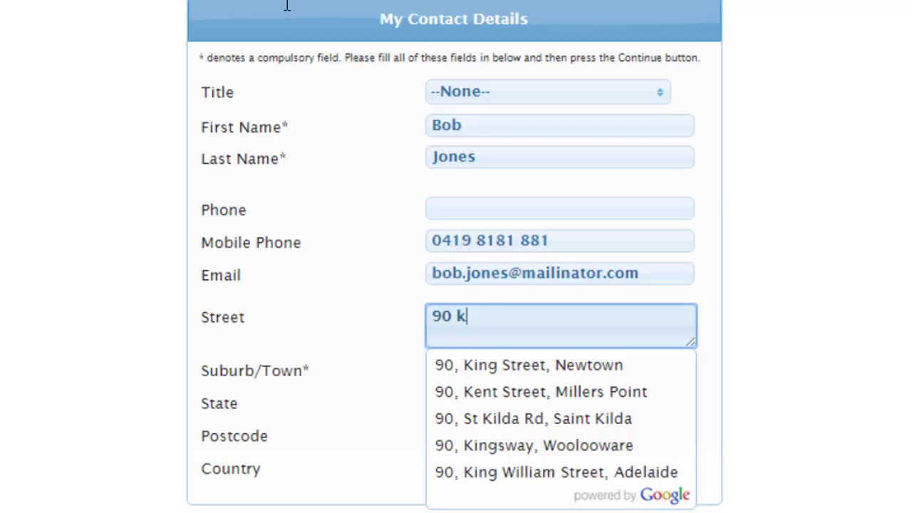
key(Down)
key(Down)
key(Return)
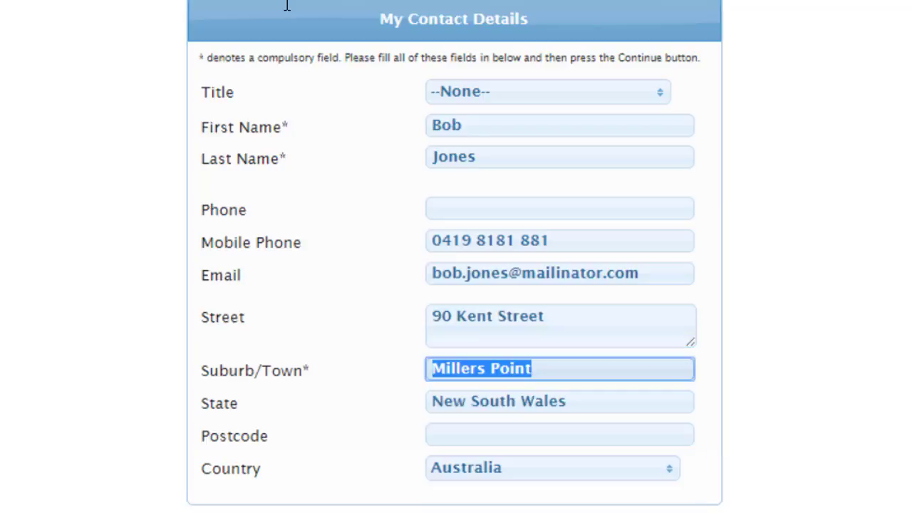
scroll(451, 157, down, 5)
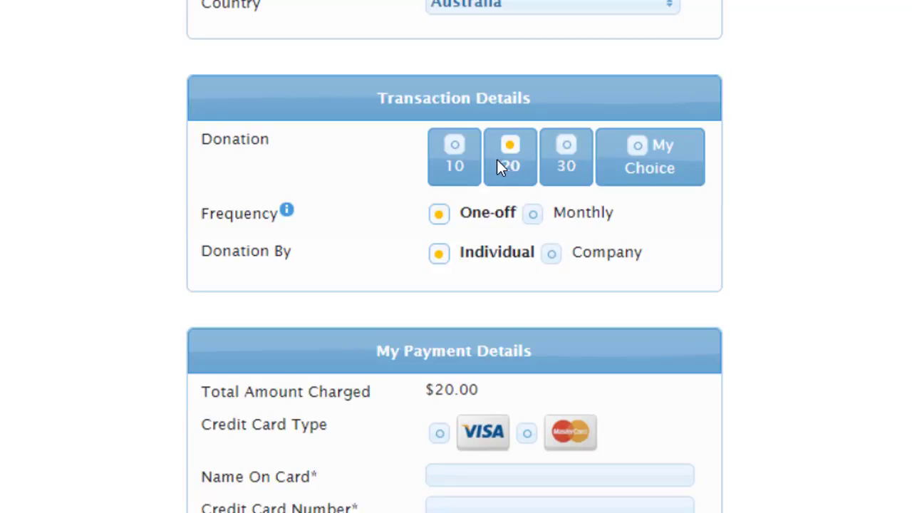
Step: Make the $20 donation recur Monthly and enter the cardholder's name on card
click(532, 214)
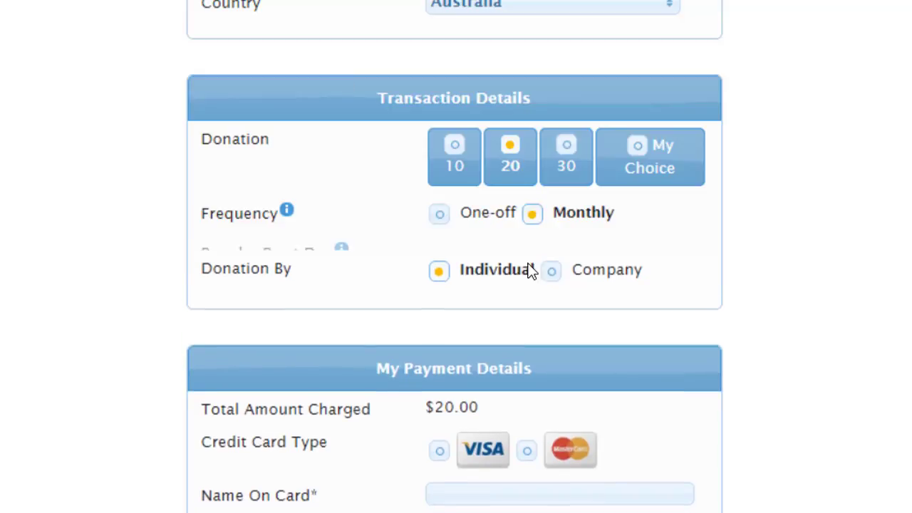
scroll(321, 291, down, 3)
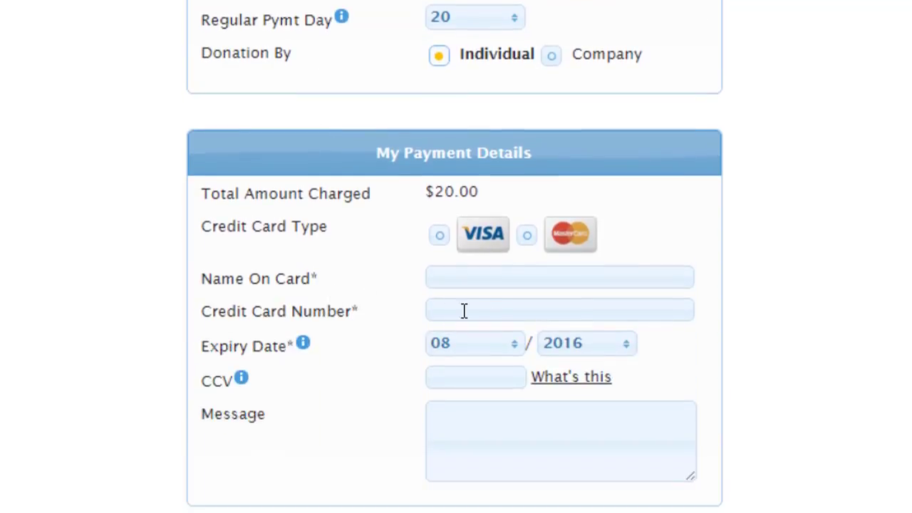
click(490, 279)
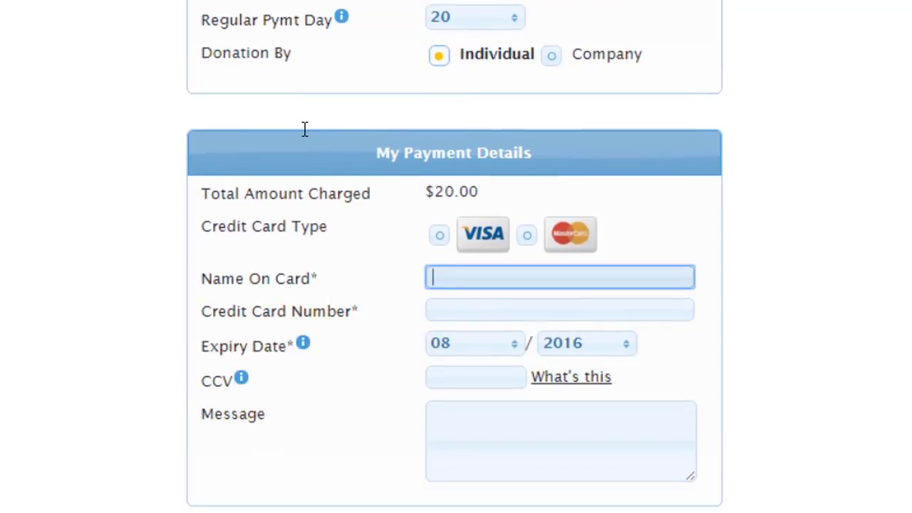
text(Bon)
key(BackSpace)
text(b)
Step: Enter the demo Visa card number and CCV, then submit the details for checking
key(Tab)
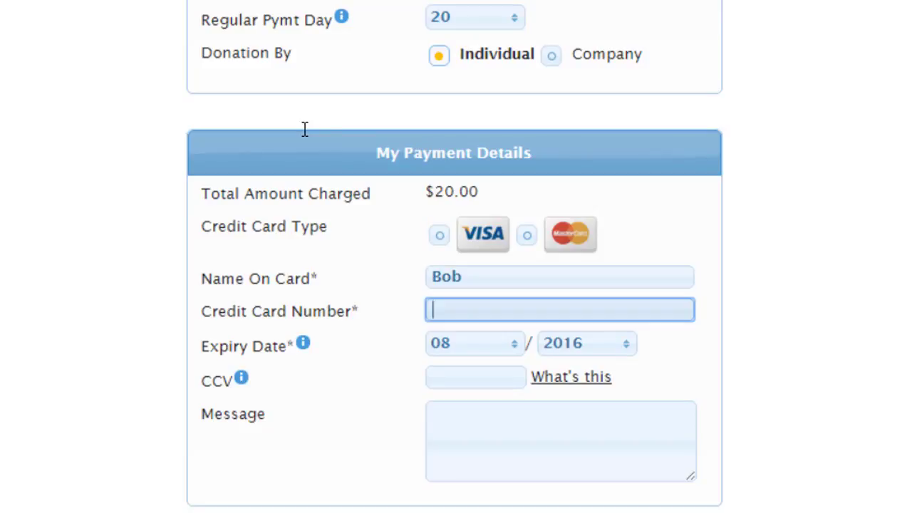
text(4111111111111111)
key(Tab)
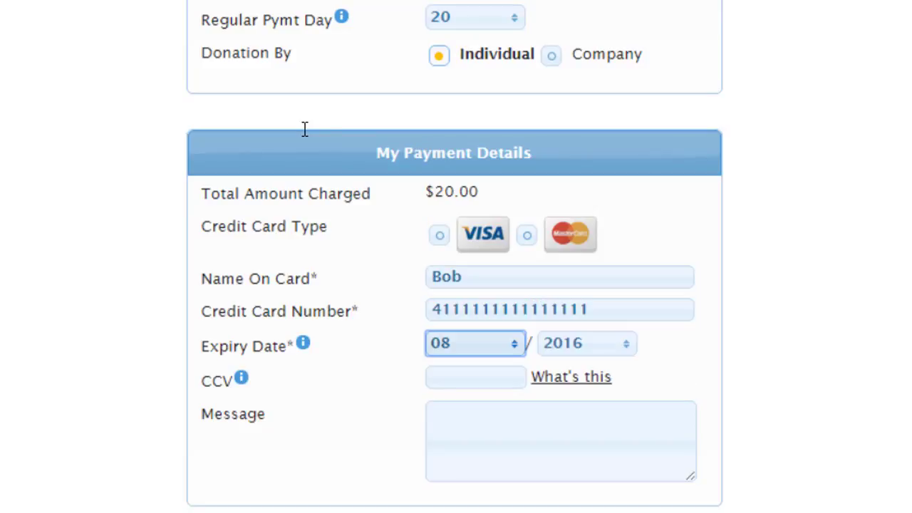
key(Tab)
text(11)
scroll(475, 308, down, 2)
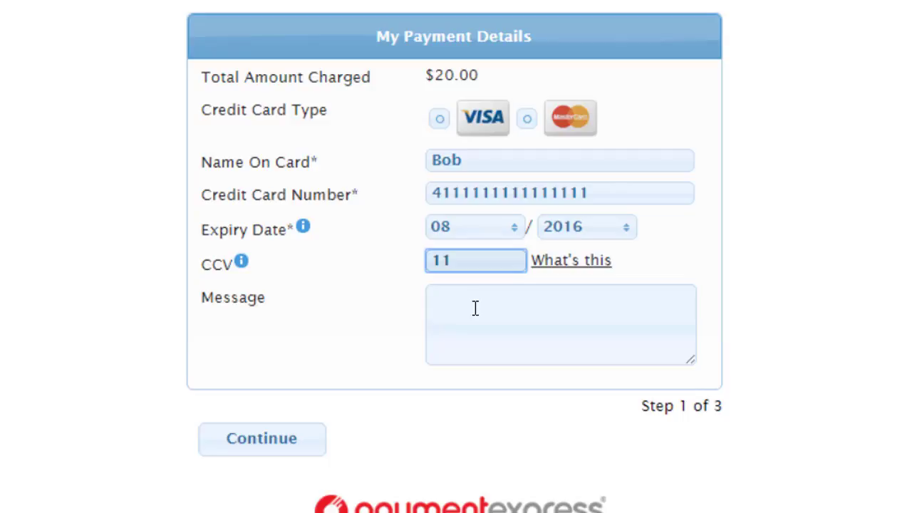
text(1)
click(232, 438)
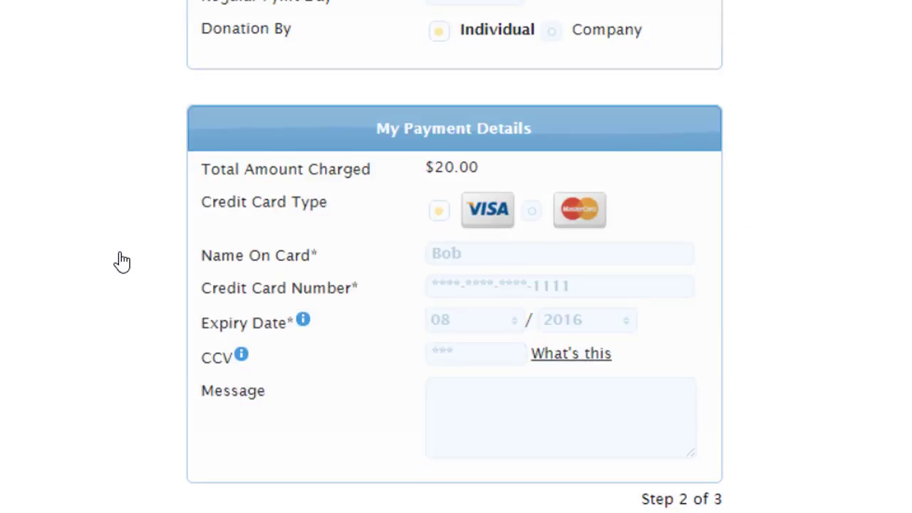
Step: Donate the $20 monthly payment with Donate Now and return to the About Payments2Us tab
scroll(256, 434, down, 2)
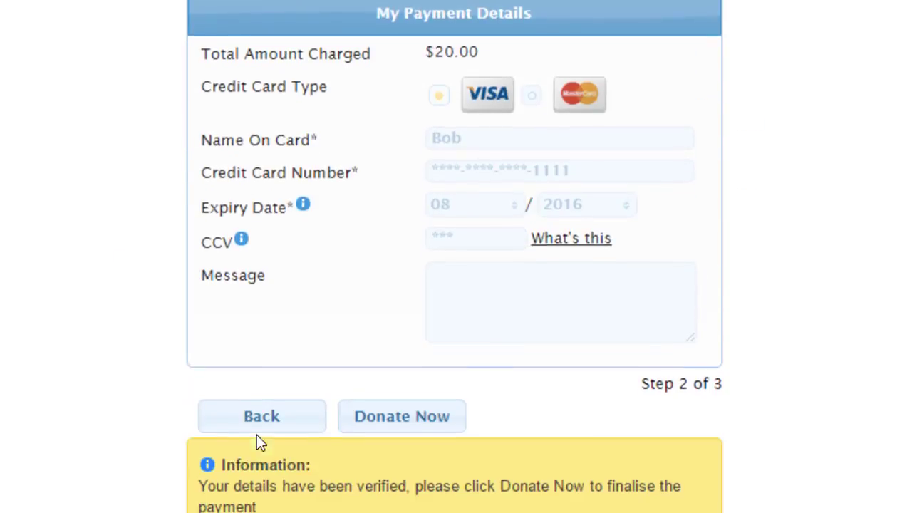
click(401, 416)
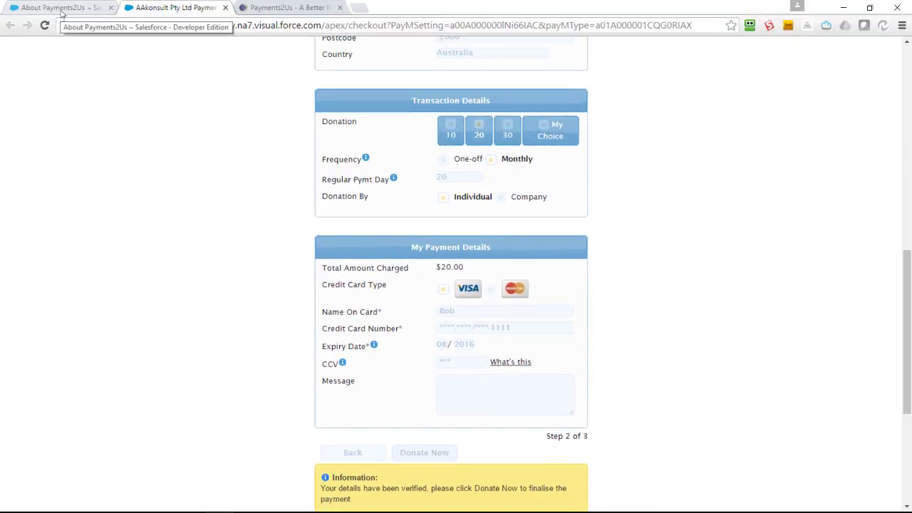
click(61, 10)
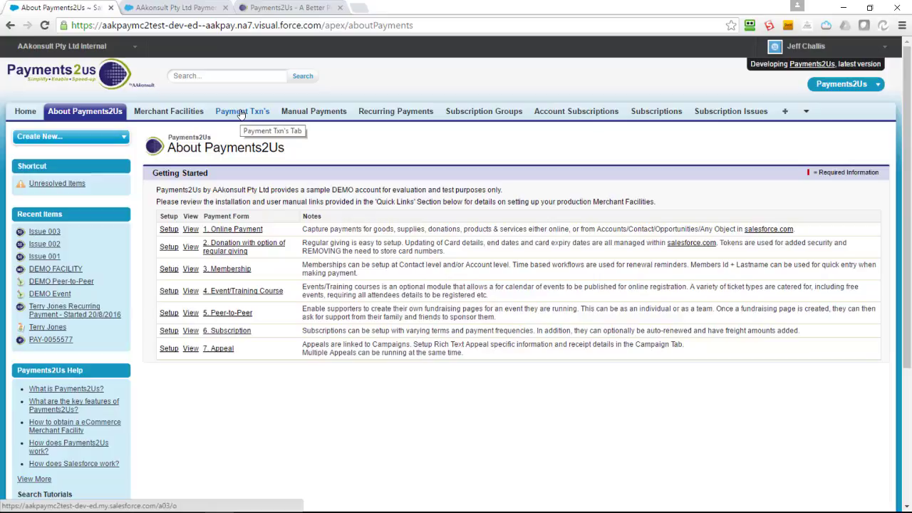
Step: Open the newest of today's payment transactions: the $20 credit card payment marked Matching Complete
click(241, 113)
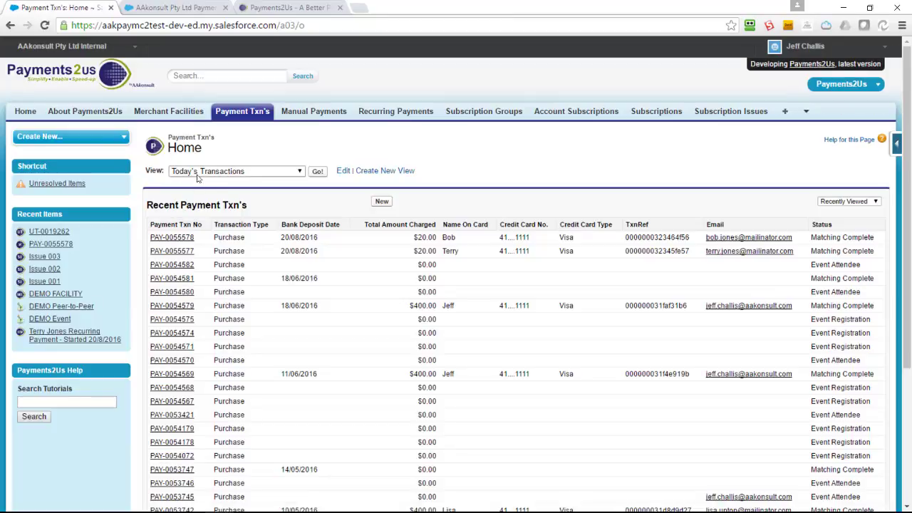
click(317, 171)
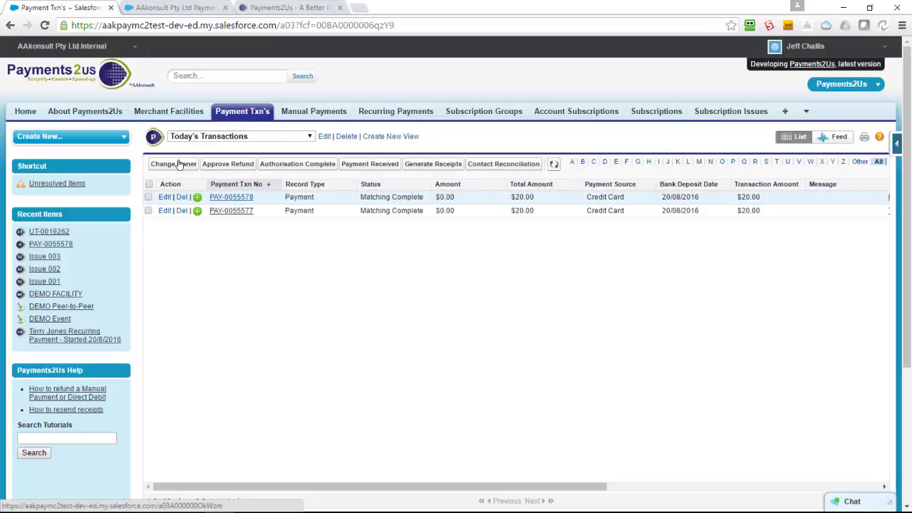
click(178, 163)
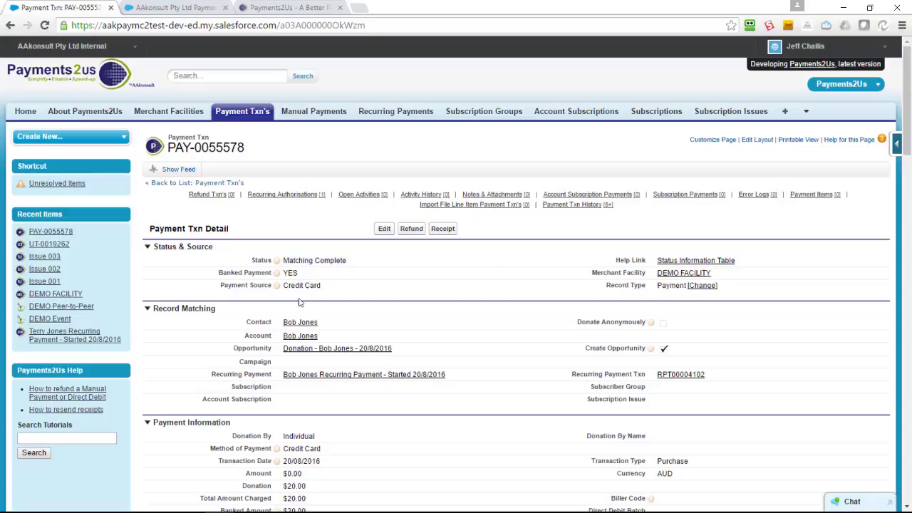
scroll(299, 302, down, 1)
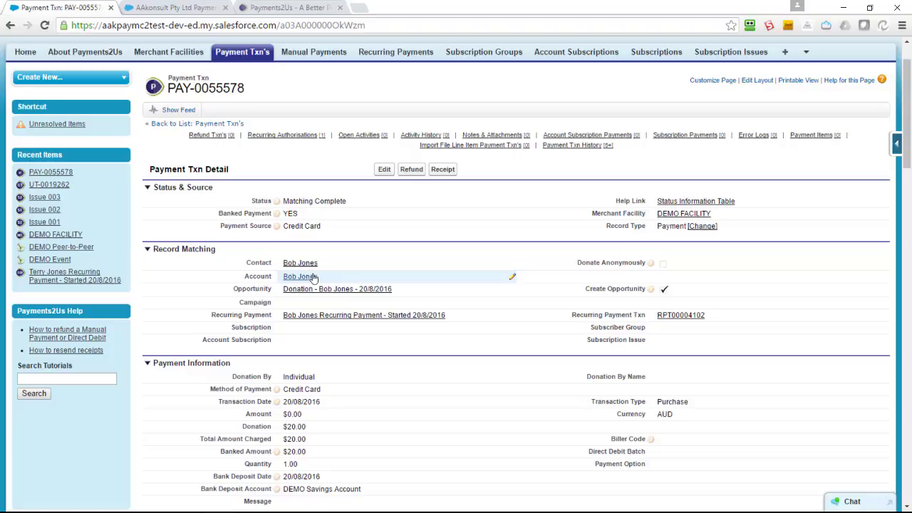
Step: Go via the donor's contact to their Active $20 monthly recurring payment, next due 20/09/2016
click(305, 265)
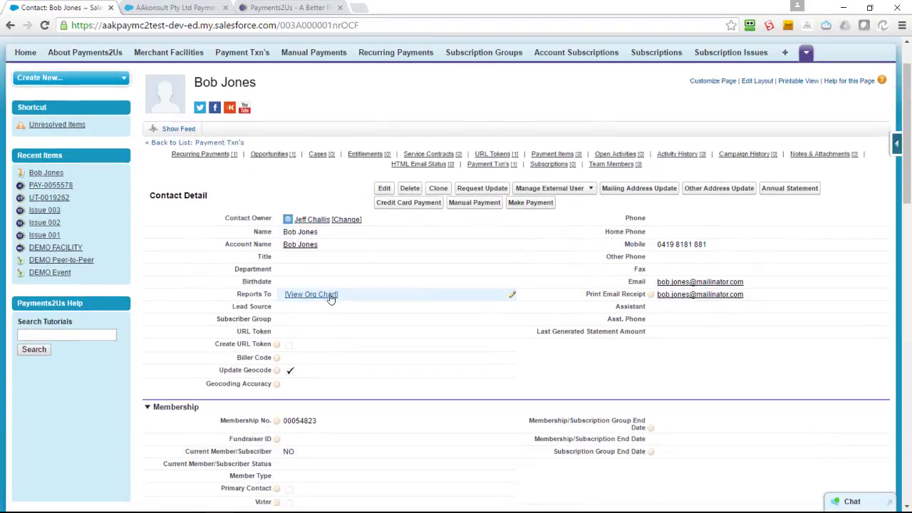
scroll(418, 357, down, 1)
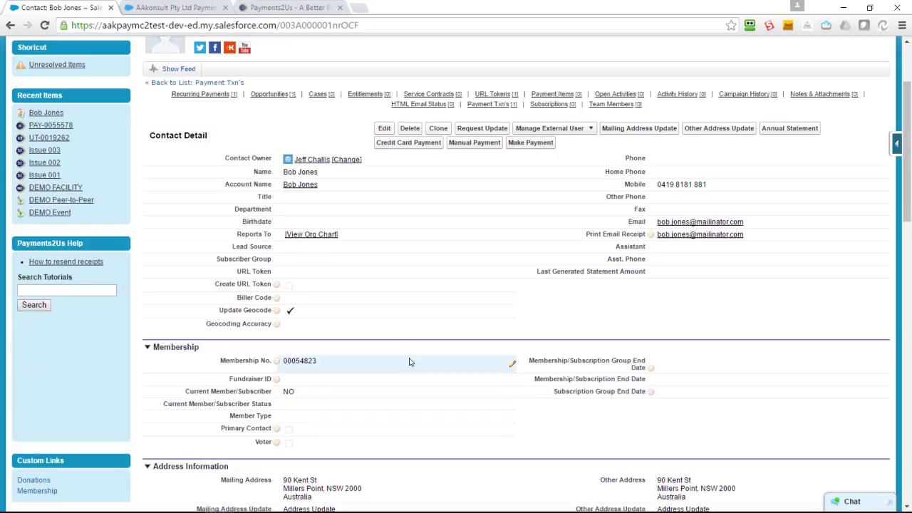
scroll(412, 358, down, 6)
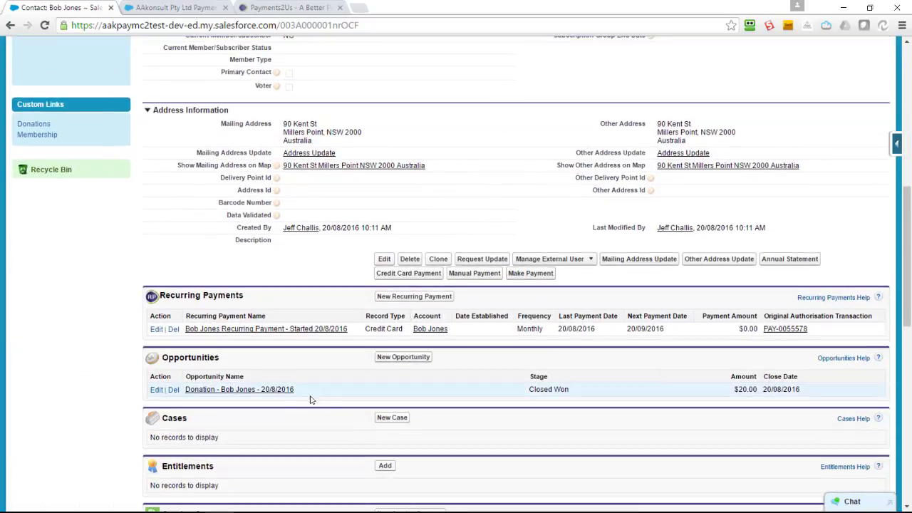
click(240, 330)
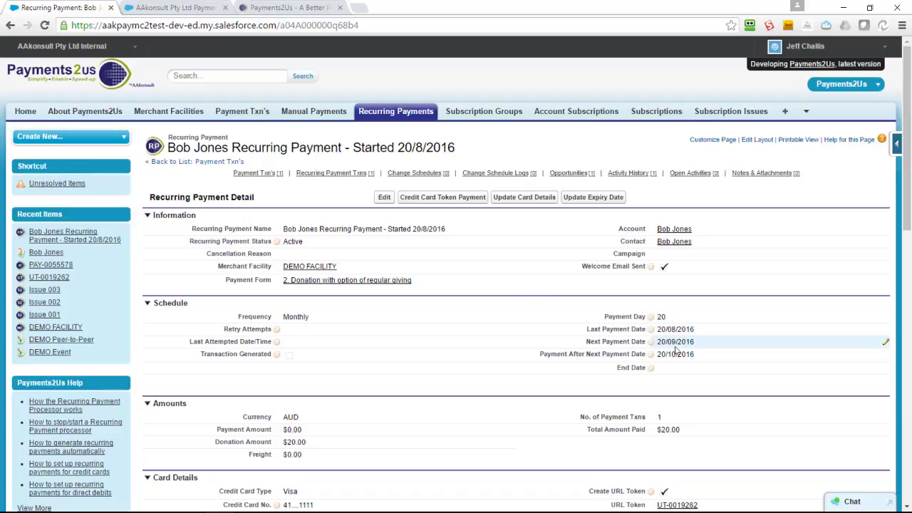
Step: Open the Payments and Donations Top 10 dashboard, then return to the Payments2Us website
click(807, 115)
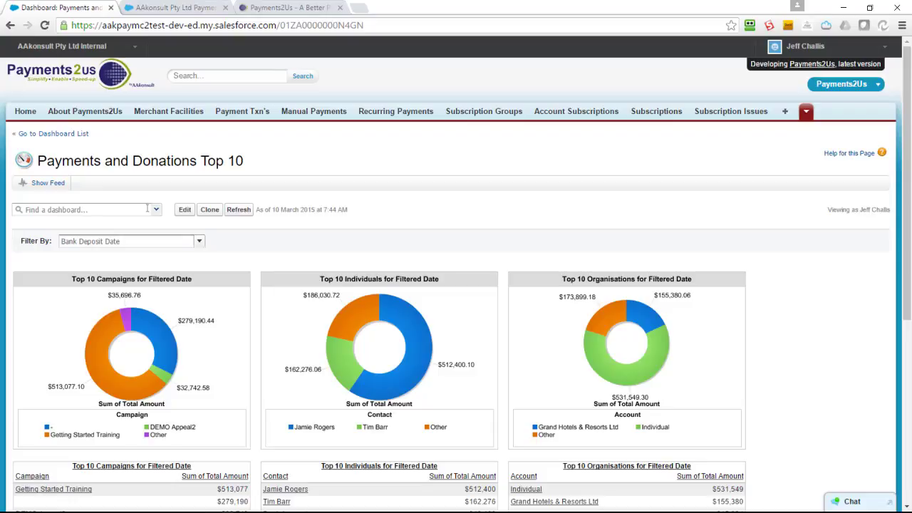
click(284, 11)
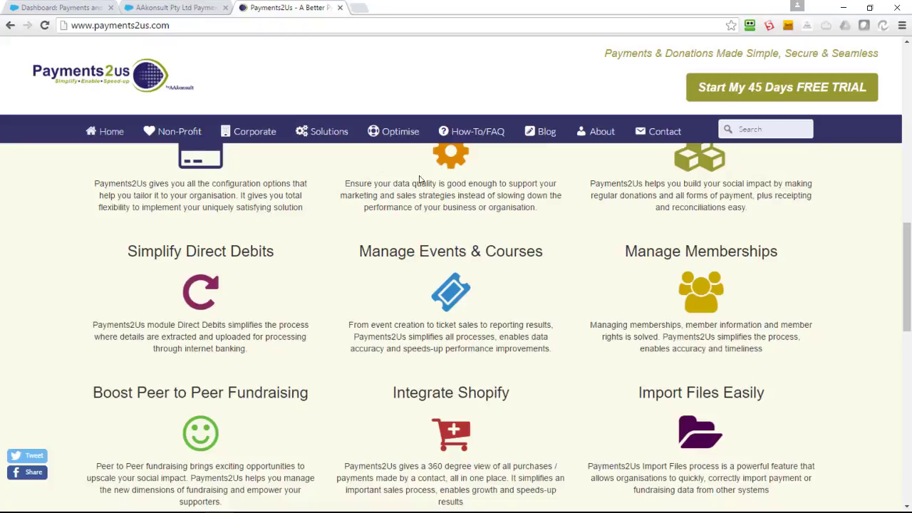
Step: Open the User Manual under How-To/FAQ, scroll its contents, and start a new blank tab
mouse_move(470, 148)
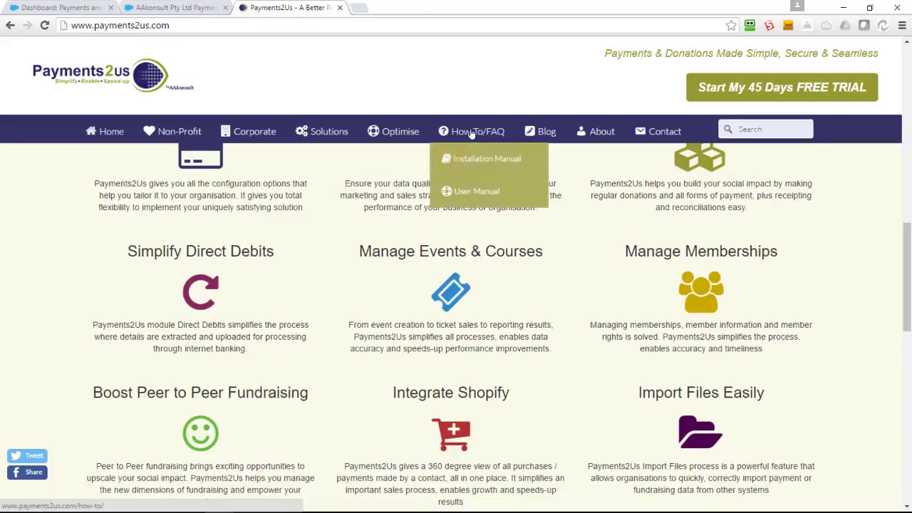
click(469, 192)
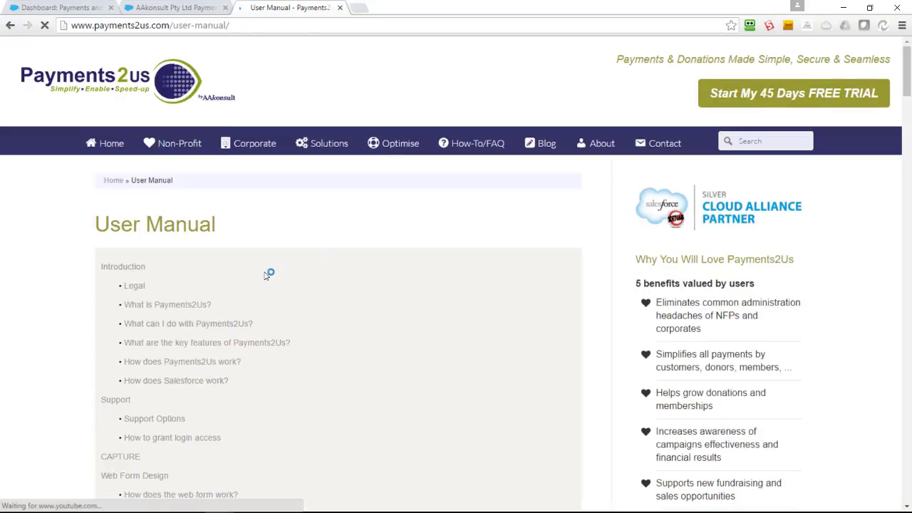
scroll(263, 274, down, 3)
scroll(264, 277, down, 6)
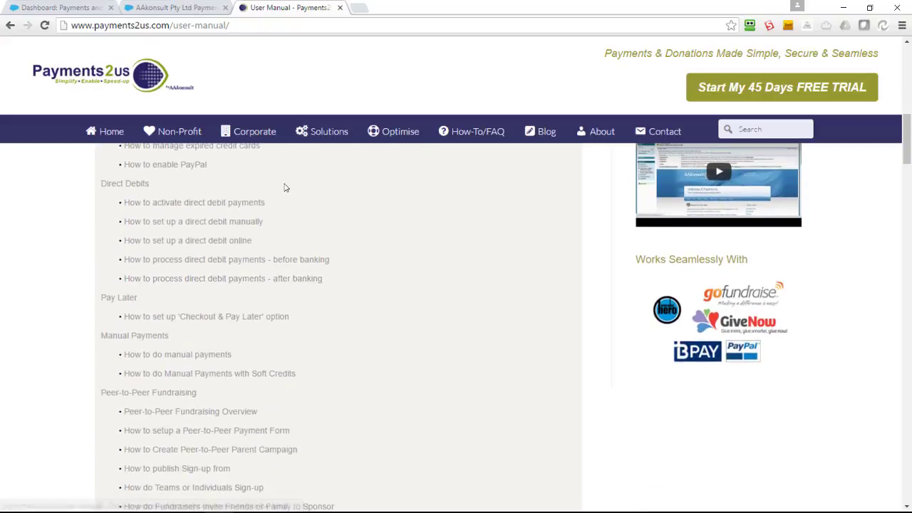
key(ctrl+t)
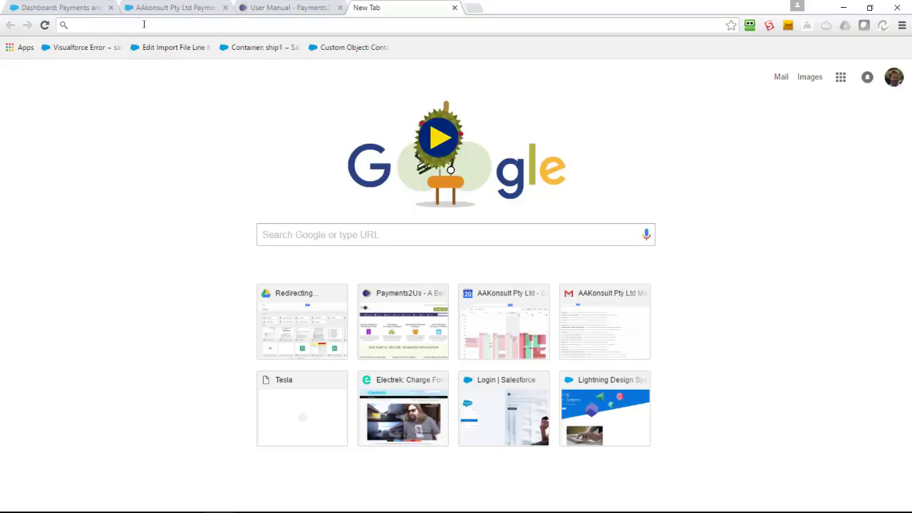
Step: Search Google for 'payments2us receipt header' and open the receipt letterhead guide
text(payment)
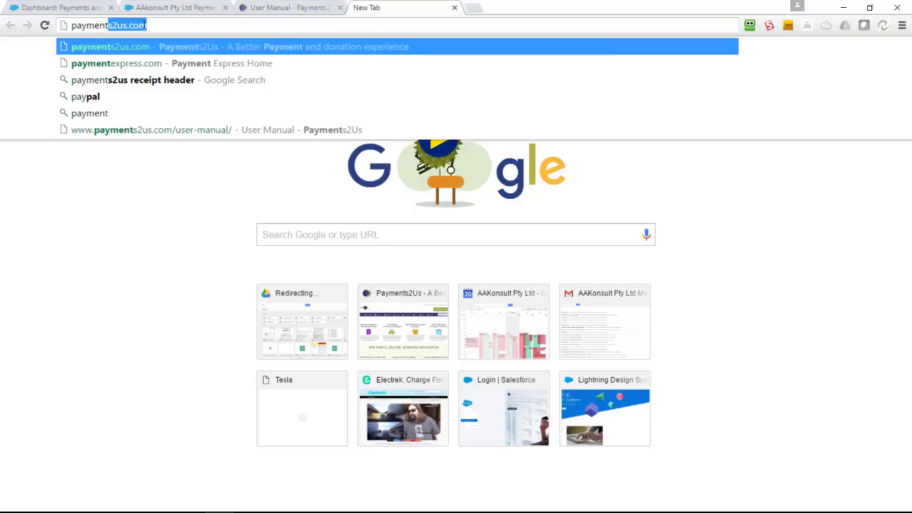
text(s2us)
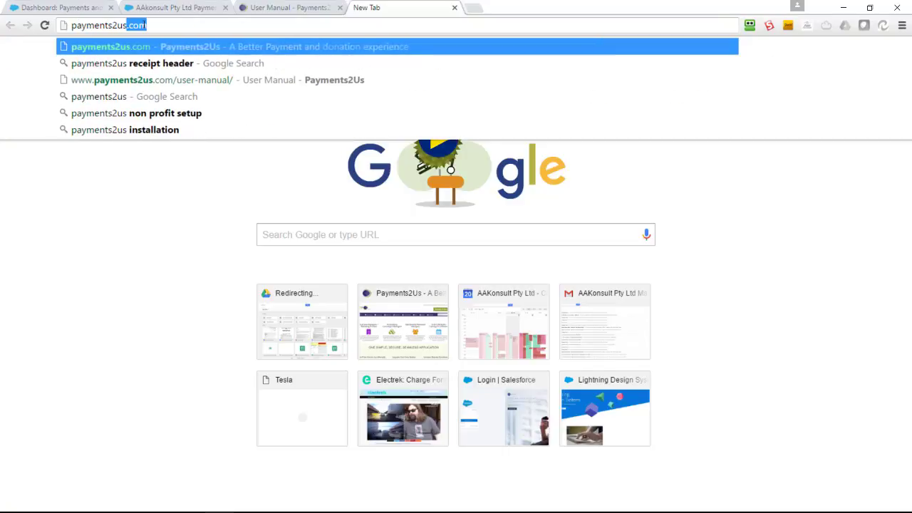
text( rece)
key(Return)
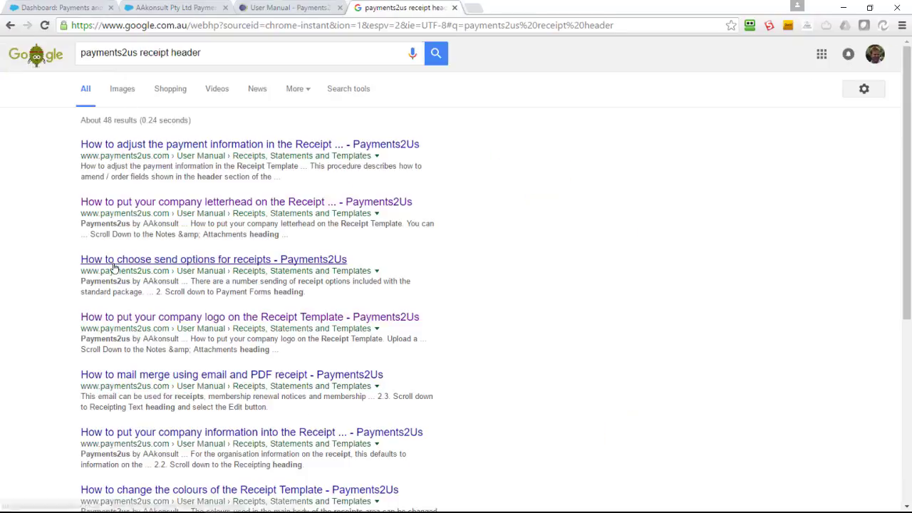
click(209, 208)
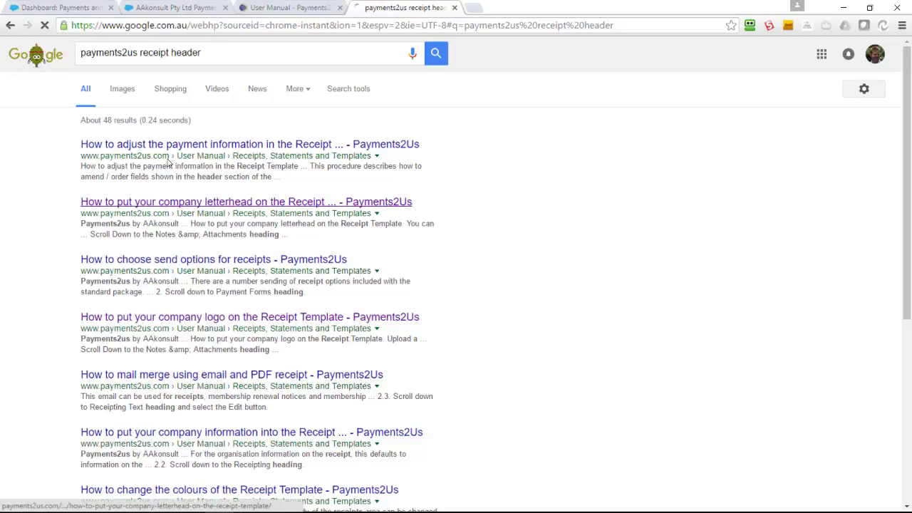